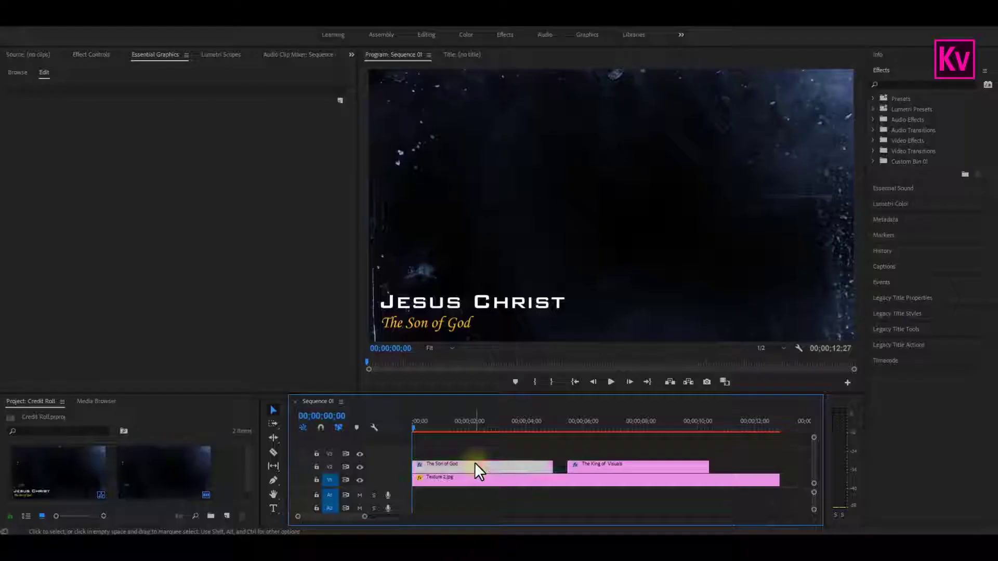
# Step: Select the title clip to show its Jesus Christ and The Son of God layers in Essential Graphics
pyautogui.click(476, 463)
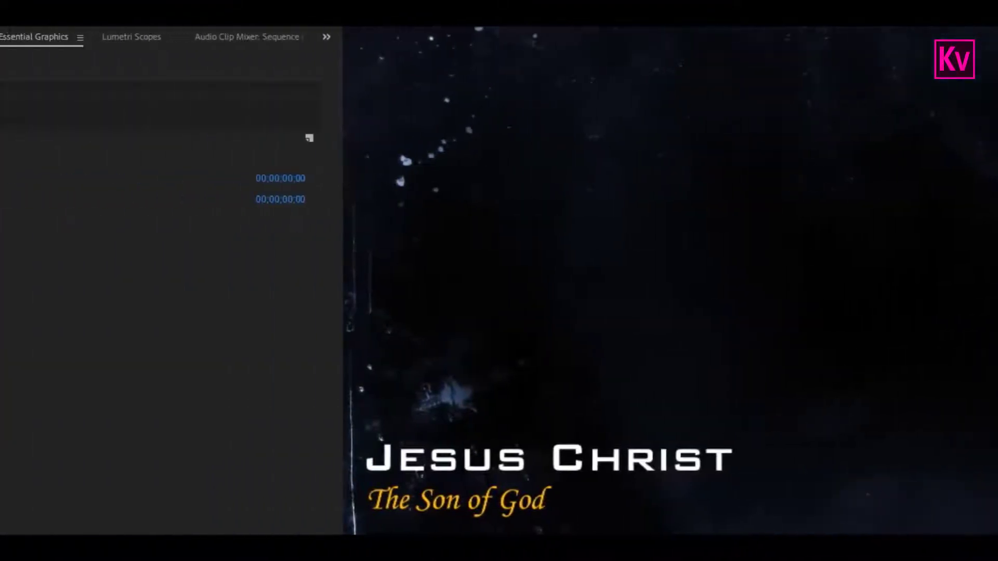
# Step: Save the Jesus Christ text layer's look as a master text style named Heading
pyautogui.click(81, 104)
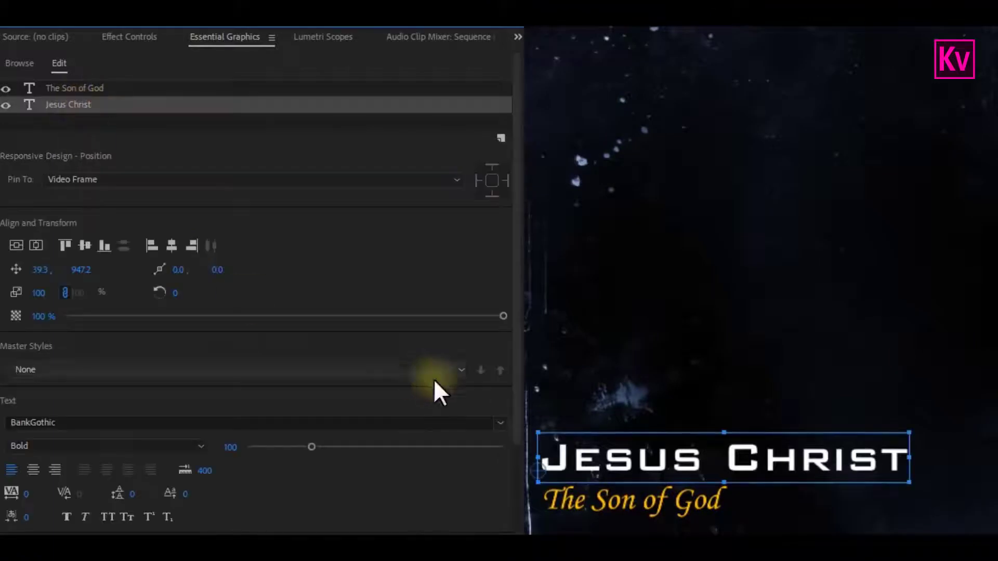
pyautogui.click(385, 369)
pyautogui.click(210, 384)
pyautogui.write('Heading')
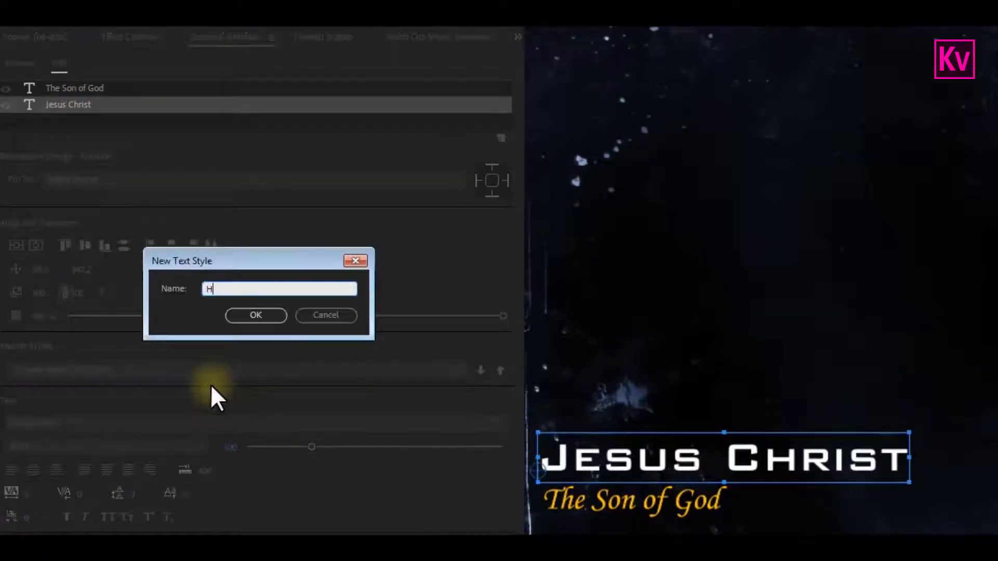
pyautogui.click(252, 318)
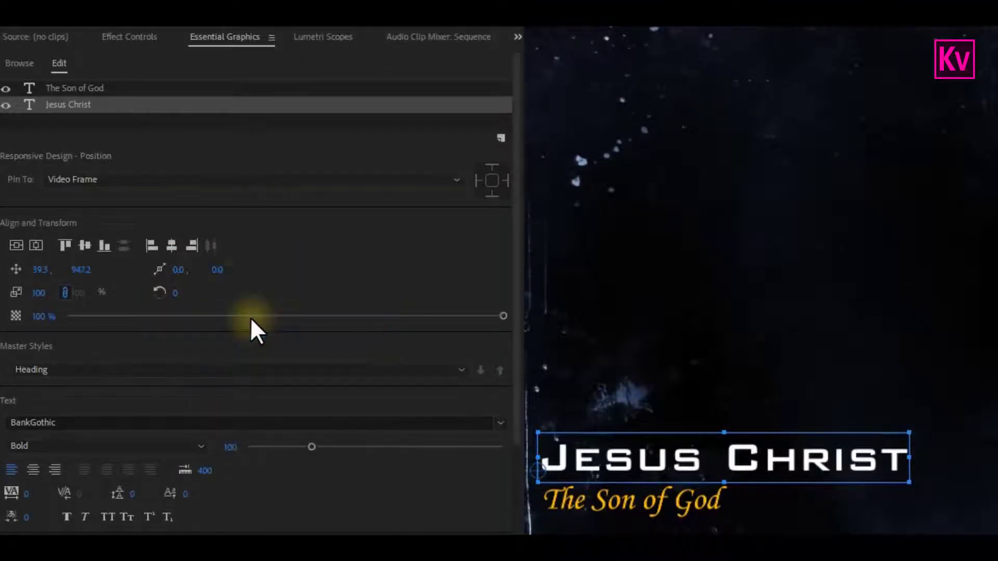
# Step: Save The Son of God text layer's look as a master text style named Sub Heading
pyautogui.click(99, 84)
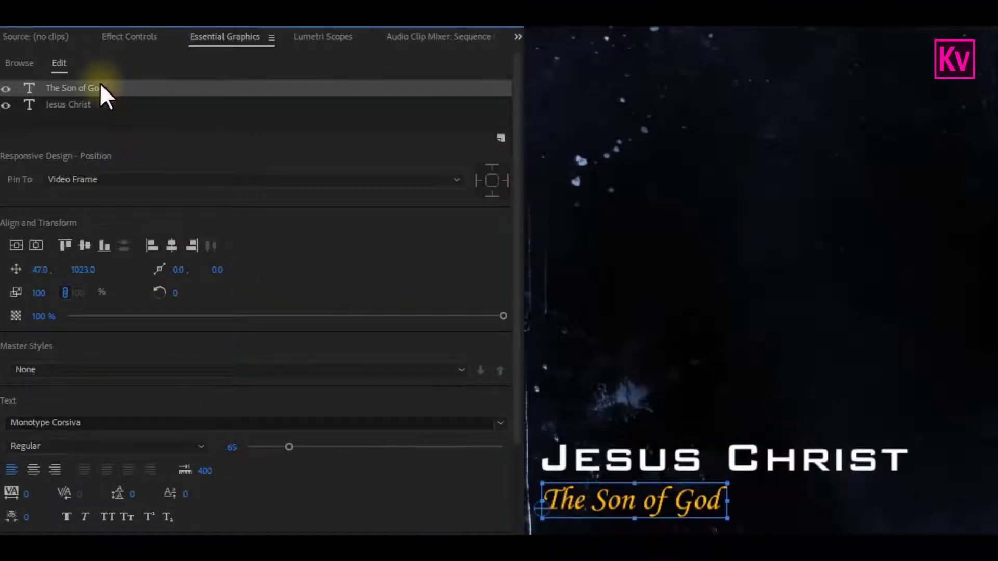
pyautogui.click(107, 370)
pyautogui.click(98, 387)
pyautogui.write('Sub ')
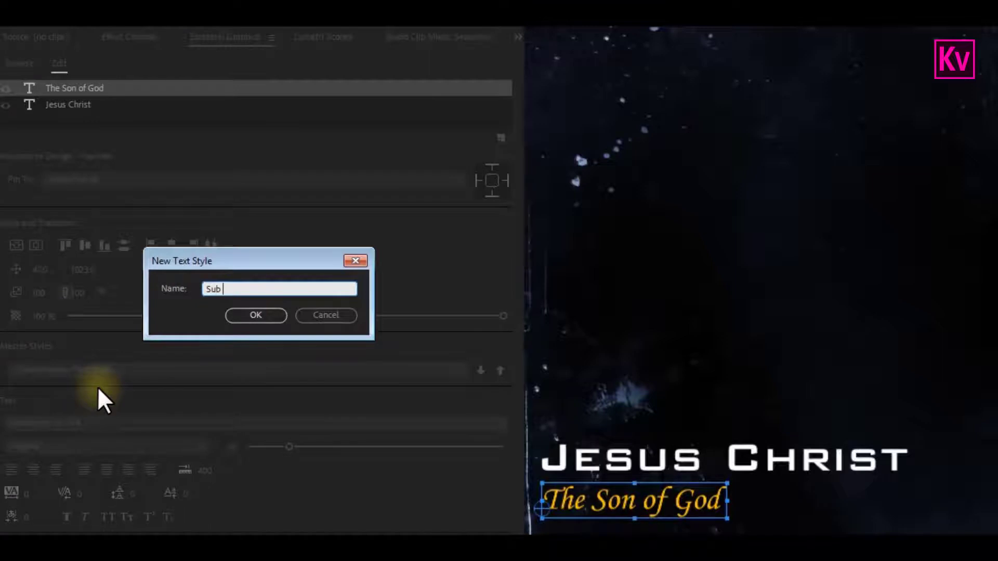
pyautogui.write('Heading')
pyautogui.click(241, 314)
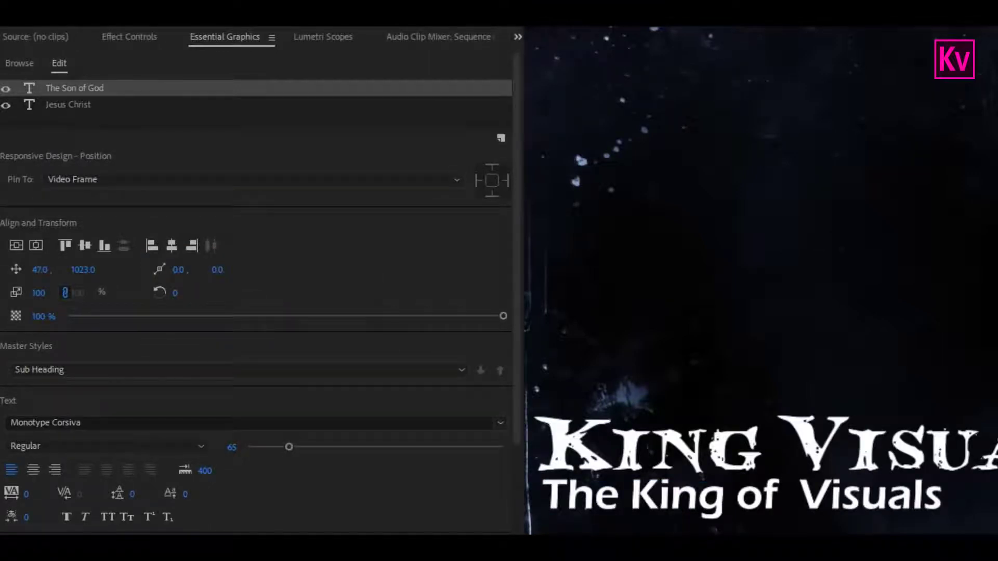
# Step: Give the King Visuals layer the Heading style and The King of Visuals layer Sub Heading
pyautogui.click(86, 105)
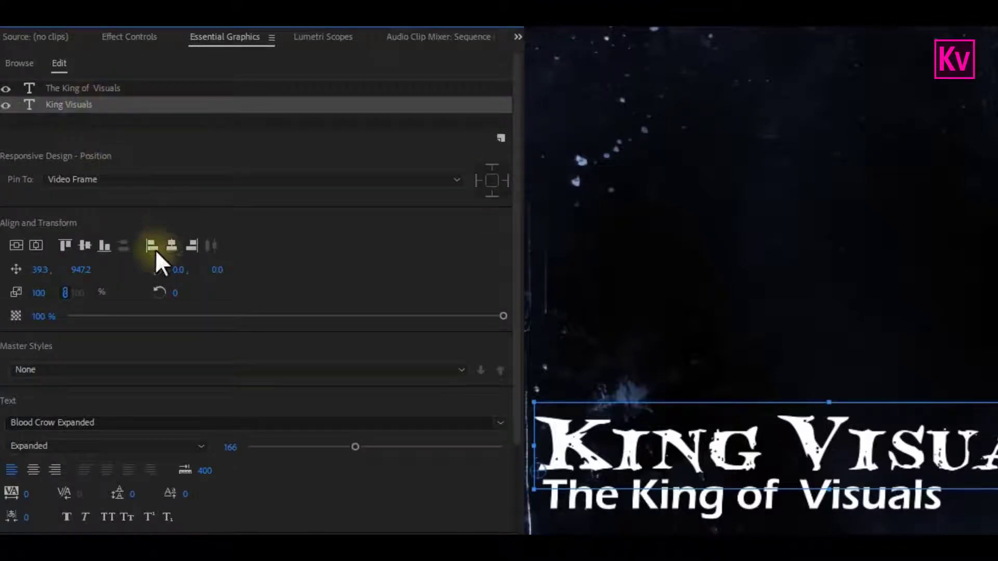
pyautogui.click(148, 371)
pyautogui.click(43, 427)
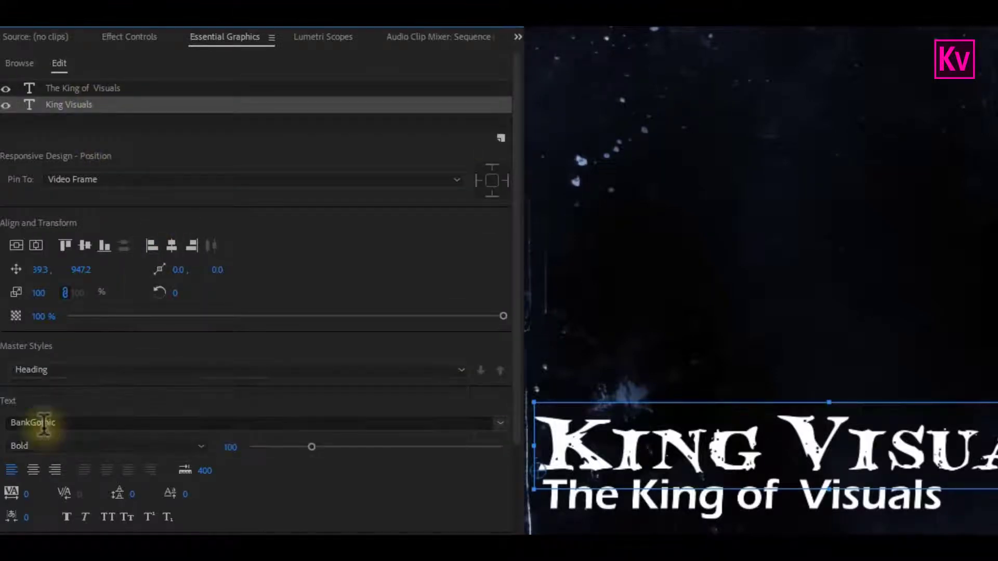
pyautogui.click(89, 87)
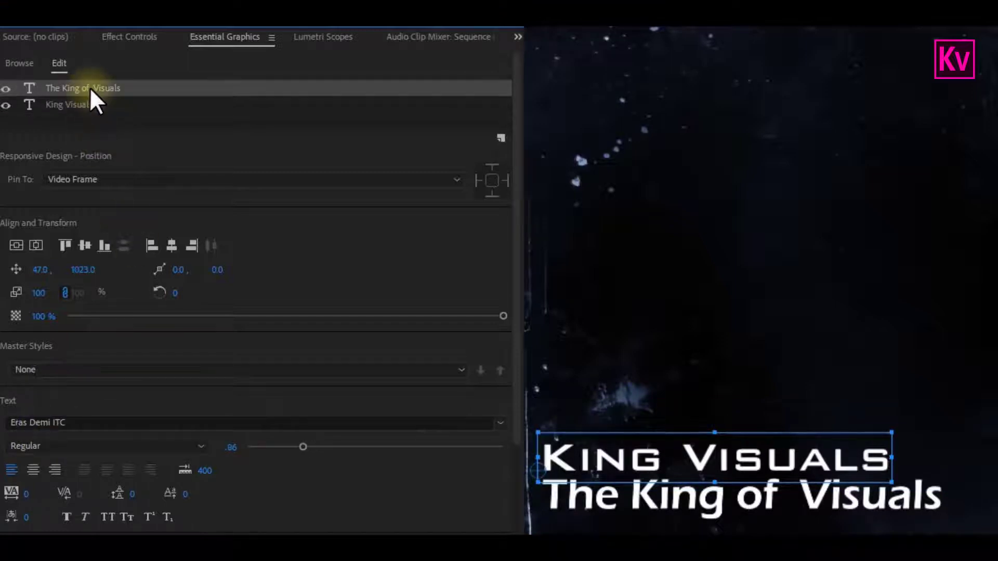
pyautogui.click(95, 368)
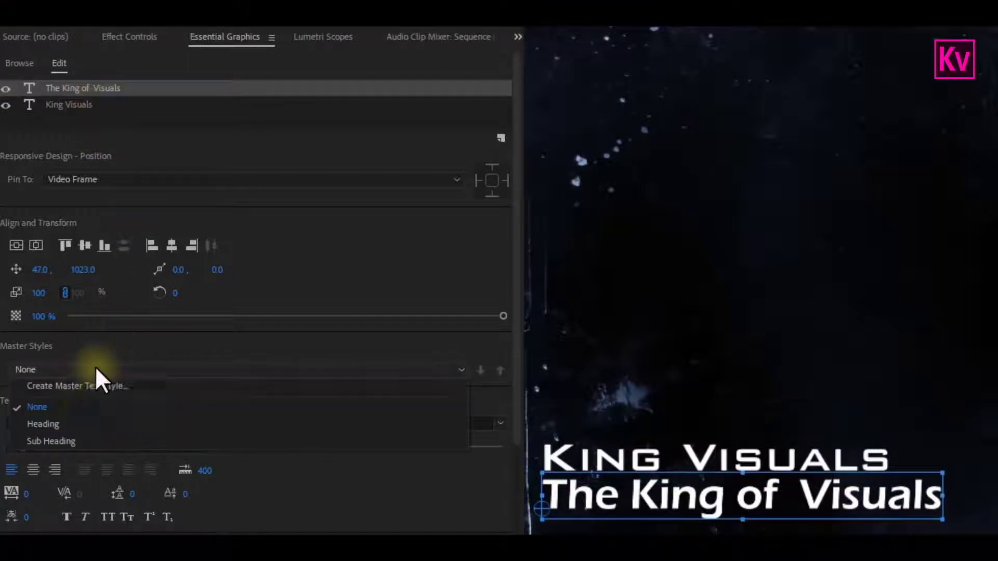
pyautogui.click(62, 441)
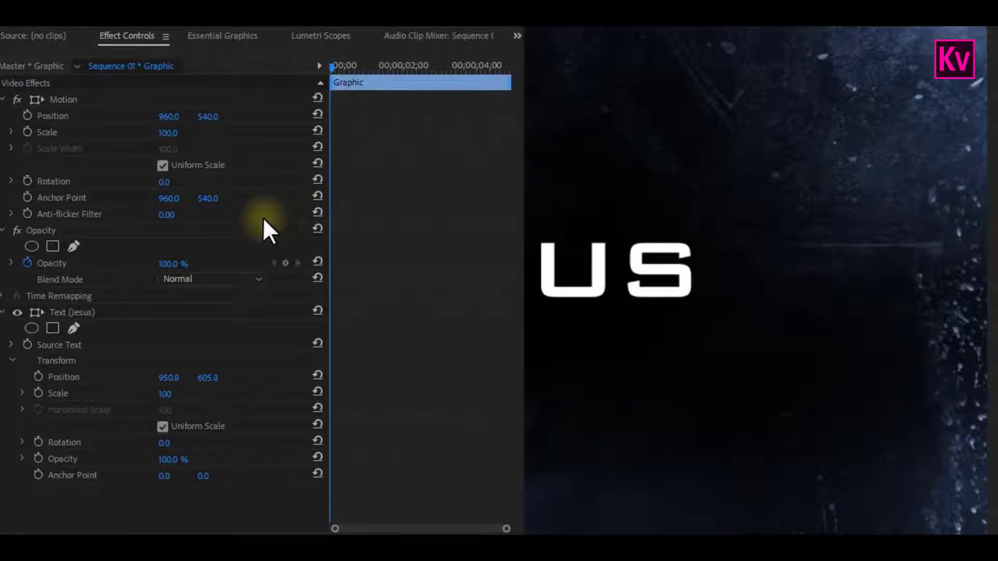
# Step: Keyframe the Jesus text Position half a second in, then start it at X 244.8
pyautogui.click(88, 312)
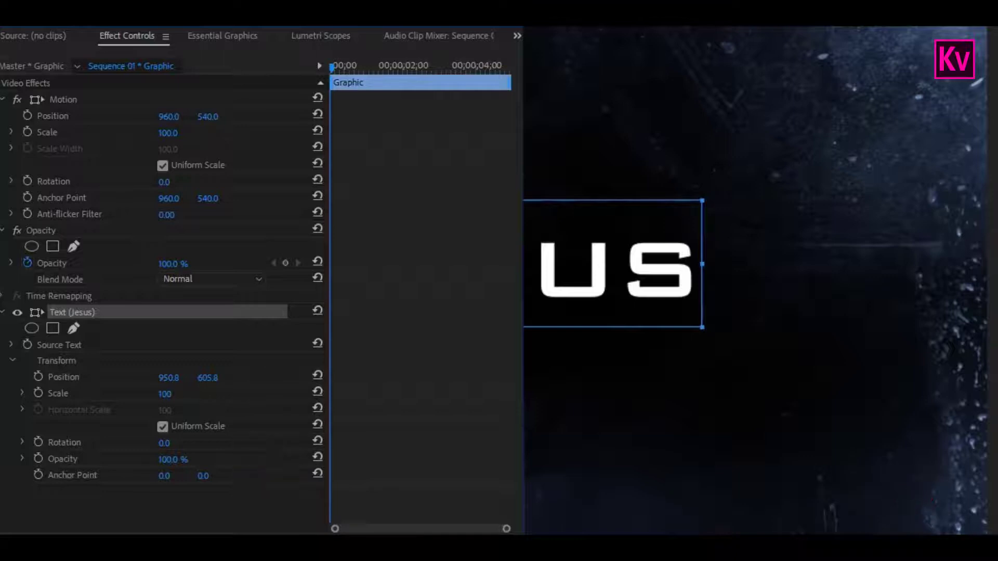
pyautogui.press('space')
pyautogui.press('space')
pyautogui.click(38, 377)
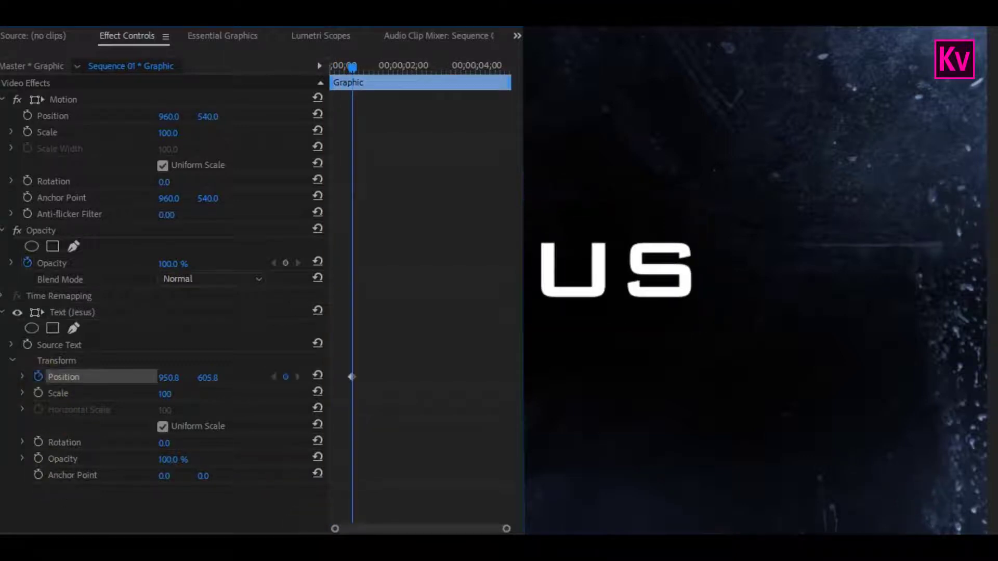
pyautogui.press('Home')
pyautogui.moveTo(166, 377)
pyautogui.mouseDown()
pyautogui.moveTo(4, 408)
pyautogui.moveTo(145, 379)
pyautogui.moveTo(11, 389)
pyautogui.moveTo(156, 379)
pyautogui.mouseUp()
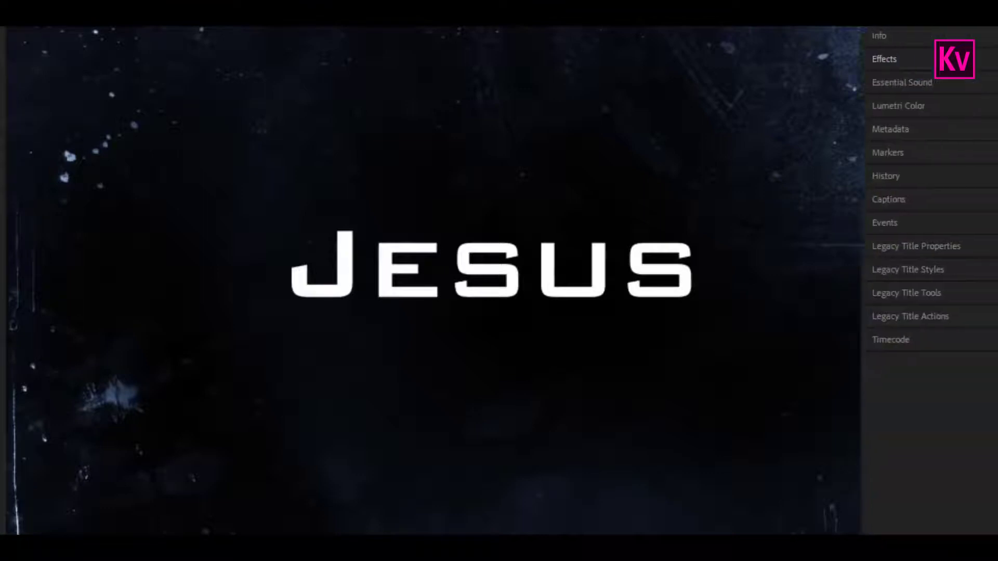
# Step: Apply the Transform effect to the Jesus text clip
pyautogui.click(852, 59)
pyautogui.click(853, 81)
pyautogui.write('transform')
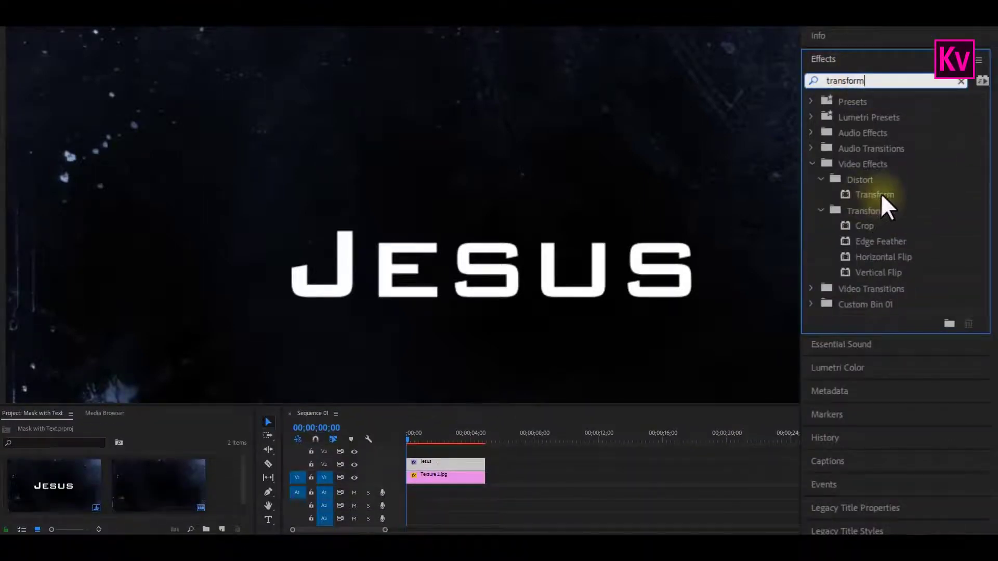
pyautogui.moveTo(881, 192); pyautogui.dragTo(435, 461)
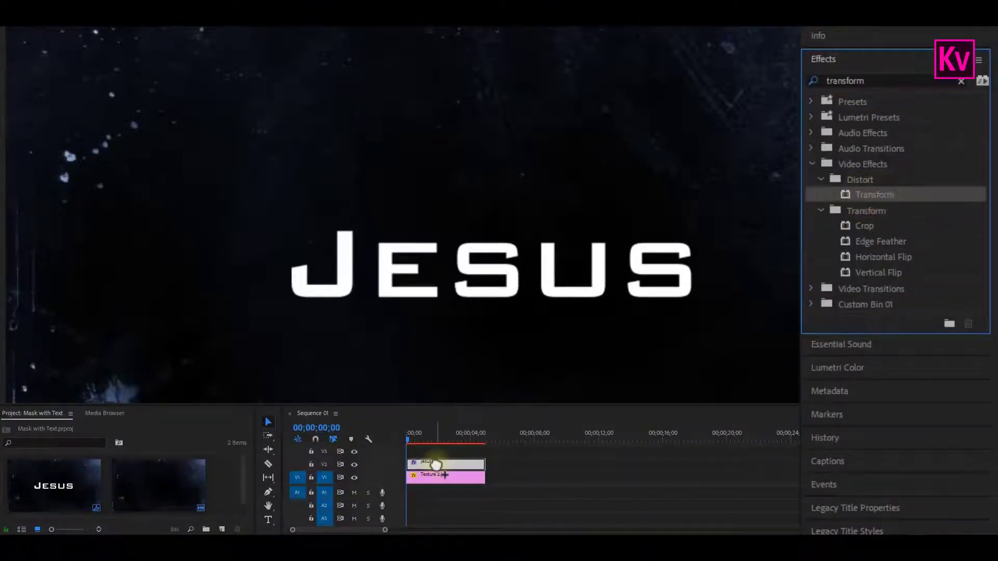
# Step: Keyframe the Transform Position so the text starts off-screen left at X -483
pyautogui.scroll(-5, 483, 406)
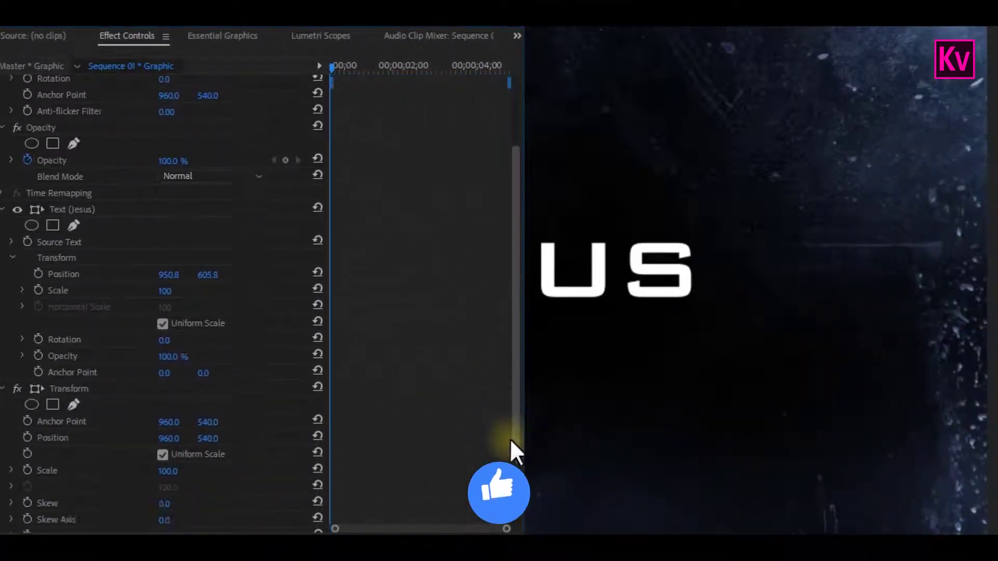
pyautogui.click(65, 294)
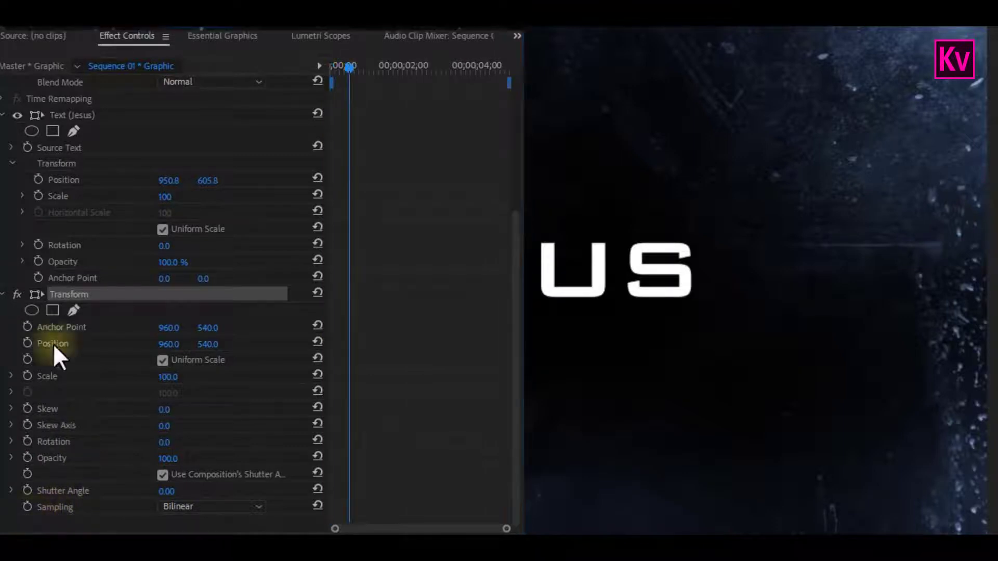
pyautogui.click(27, 343)
pyautogui.moveTo(350, 512); pyautogui.dragTo(331, 512)
pyautogui.moveTo(166, 354); pyautogui.dragTo(102, 353)
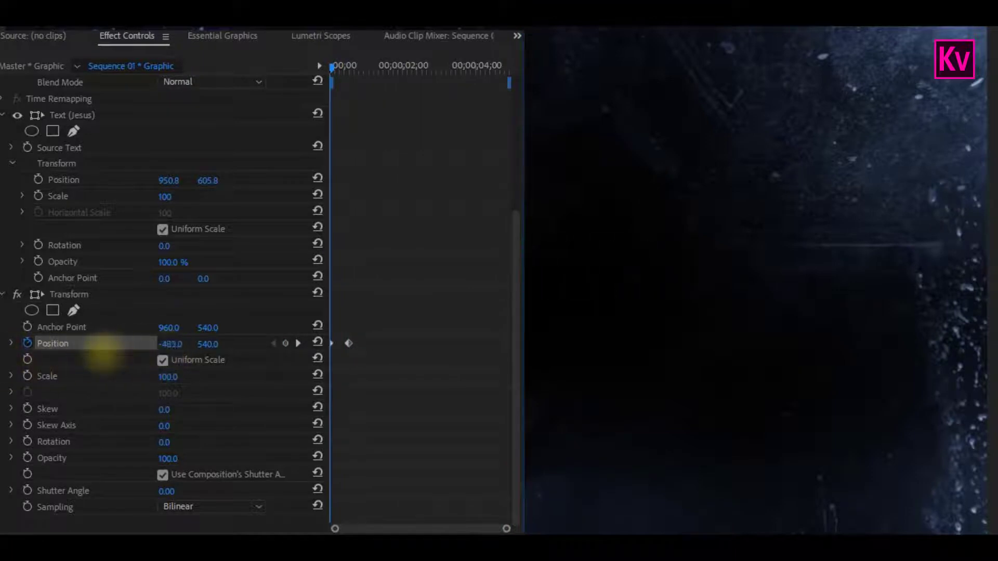
# Step: Turn off Use Composition's Shutter Angle and set the Shutter Angle to 180
pyautogui.click(162, 475)
pyautogui.click(164, 492)
pyautogui.write('1')
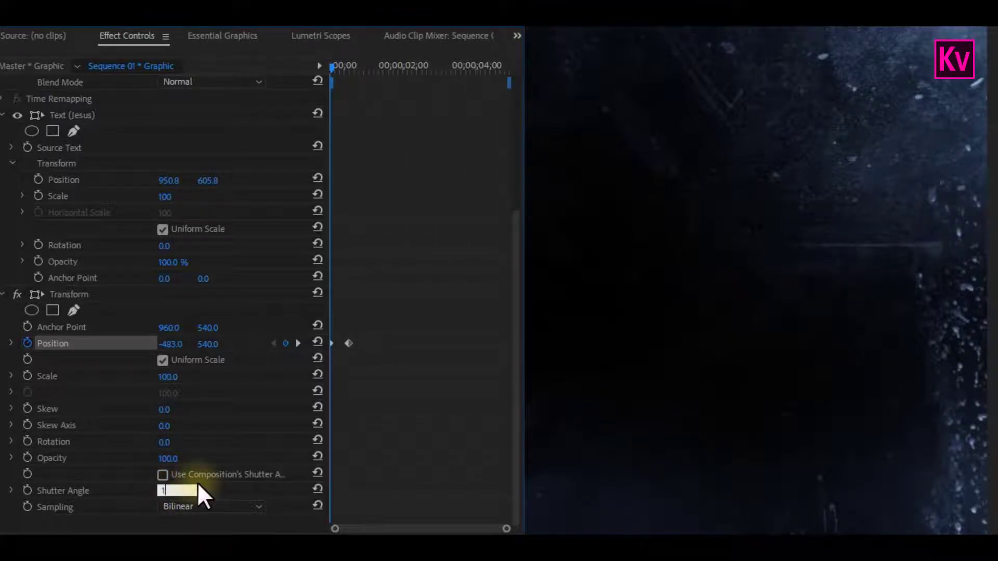
pyautogui.write('80')
pyautogui.press('Return')
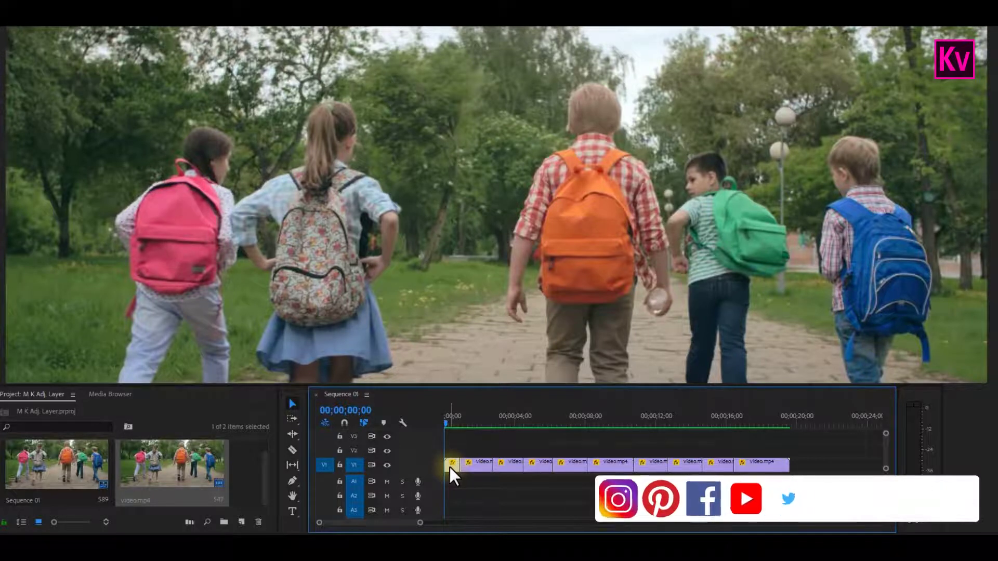
# Step: Create an Adjustment Layer, place it on V2, and extend it to the sequence end
pyautogui.click(515, 467)
pyautogui.click(542, 467)
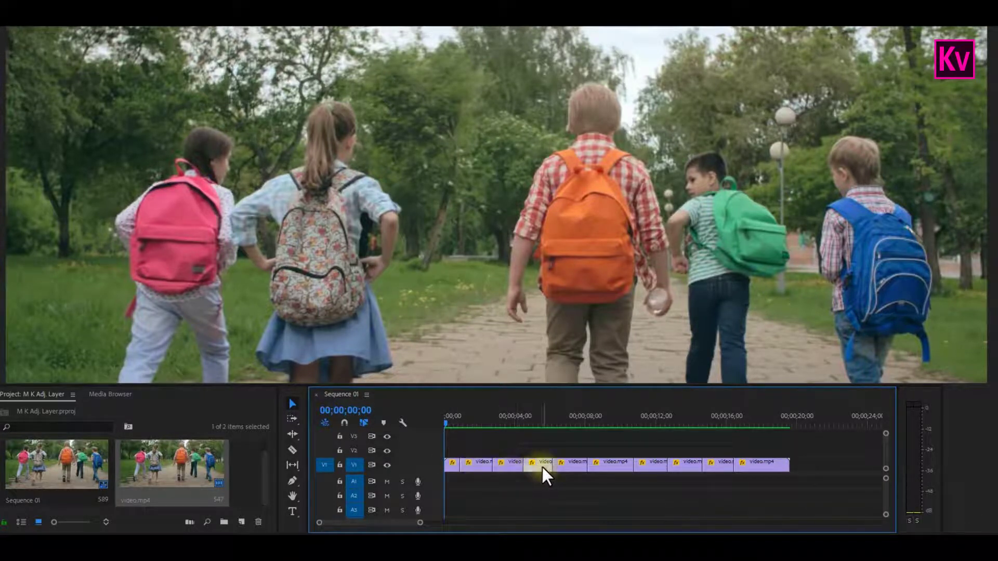
pyautogui.click(242, 522)
pyautogui.click(276, 417)
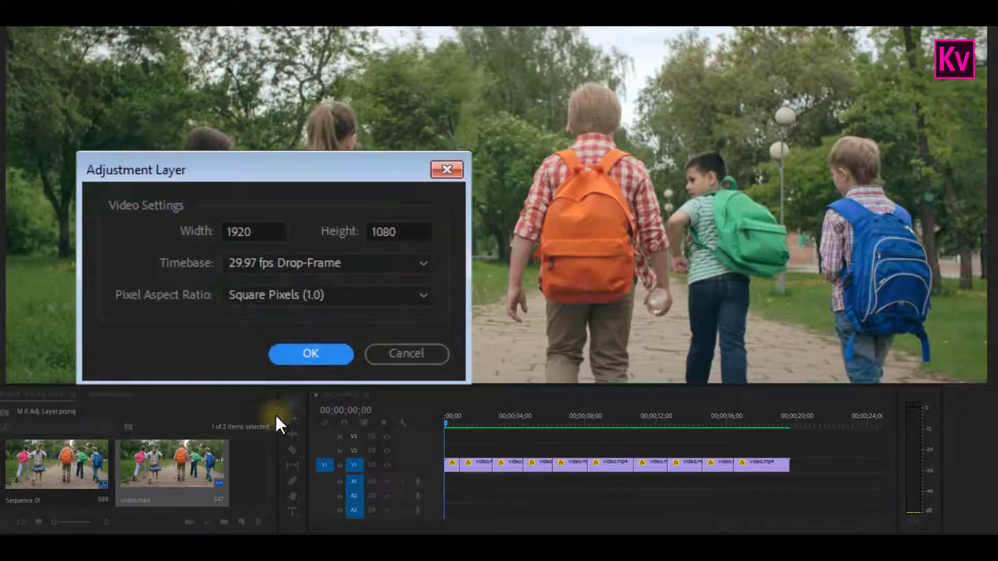
pyautogui.click(324, 355)
pyautogui.moveTo(196, 464); pyautogui.dragTo(454, 439)
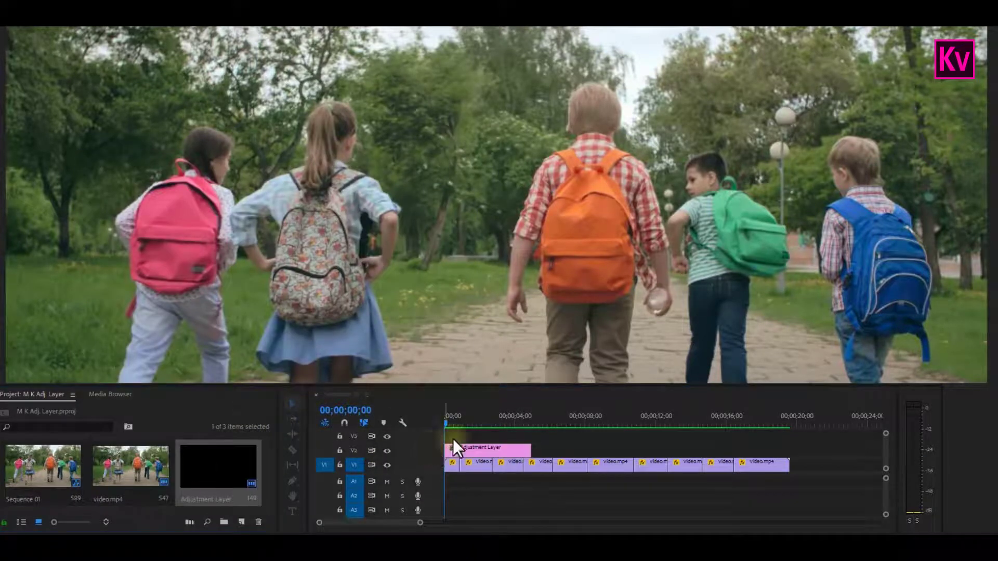
pyautogui.moveTo(522, 447); pyautogui.dragTo(788, 448)
# Step: Apply the Lumetri Cinematic preset Cinespace 50 to the adjustment layer
pyautogui.click(722, 447)
pyautogui.hotkey('shift', '7')
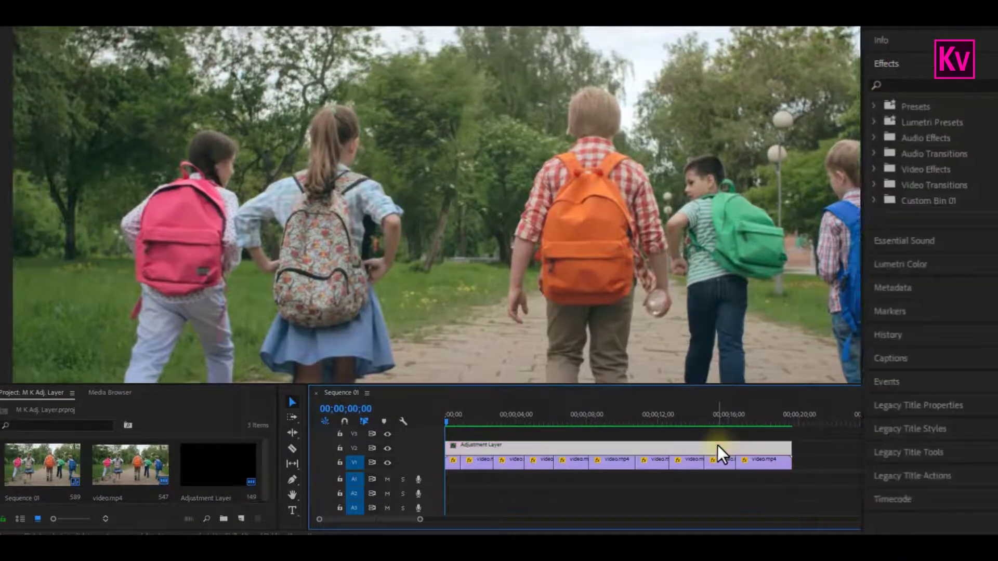
pyautogui.click(814, 121)
pyautogui.click(824, 139)
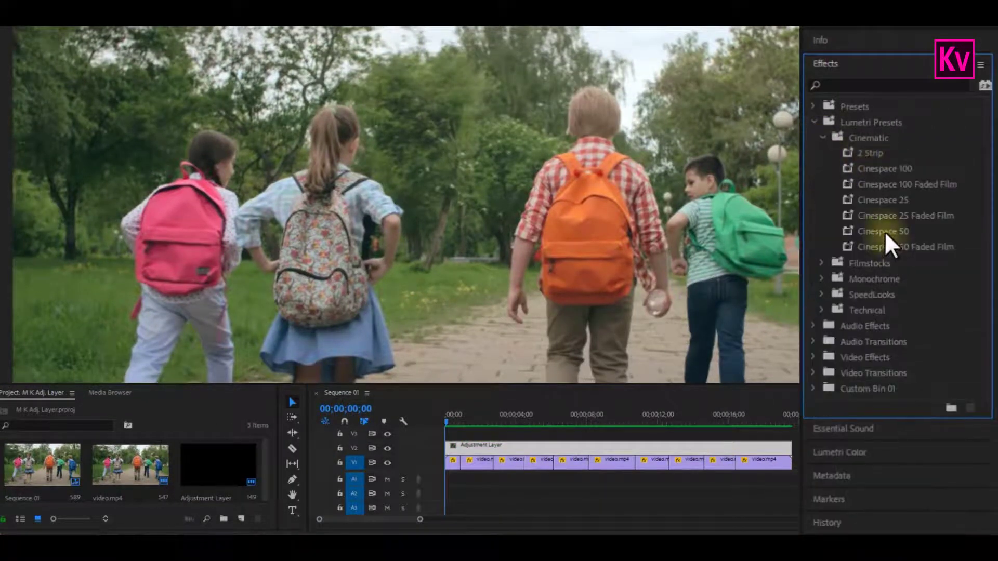
pyautogui.moveTo(885, 232); pyautogui.dragTo(754, 444)
pyautogui.click(426, 414)
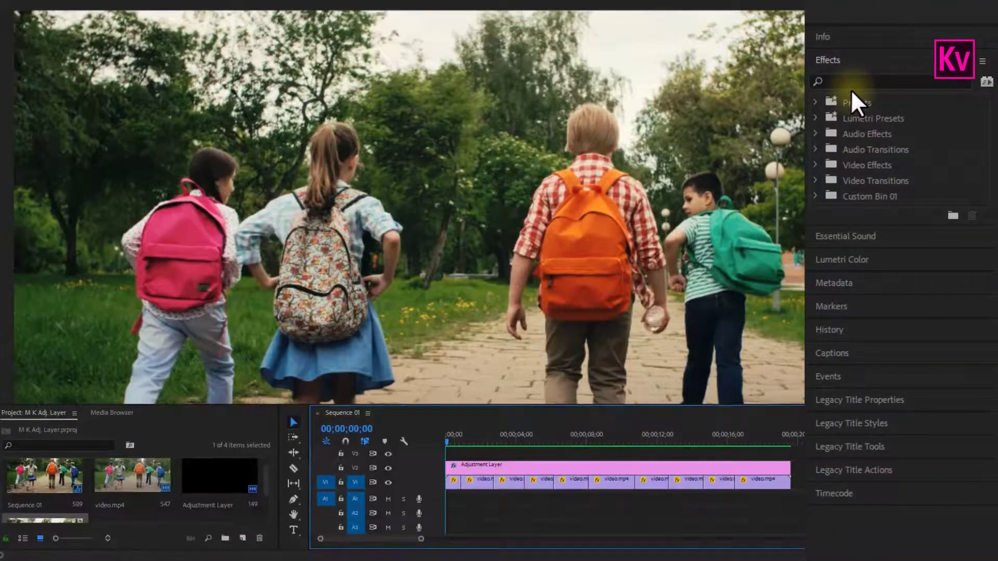
# Step: Apply the Crop effect to the adjustment layer
pyautogui.click(853, 81)
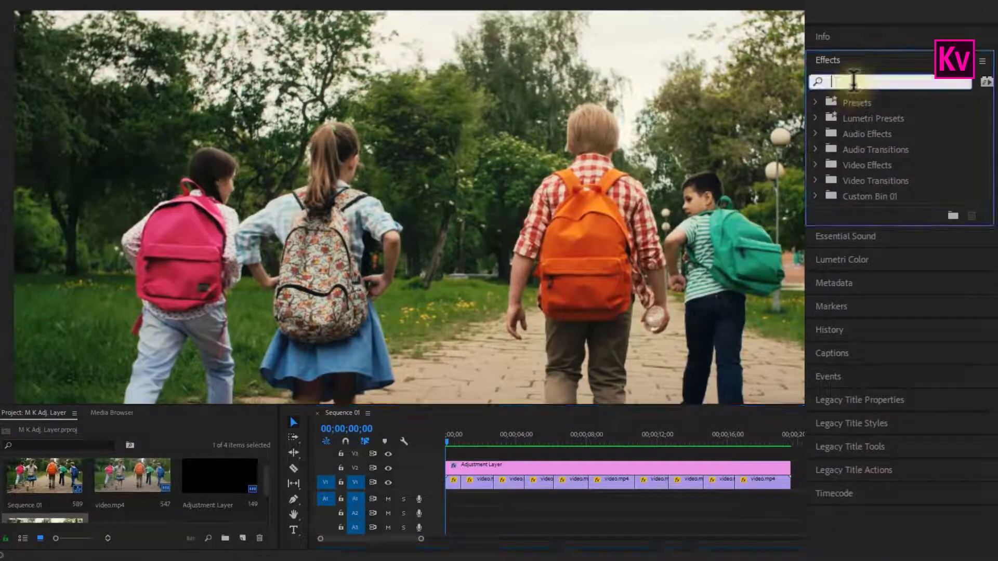
pyautogui.write('crop')
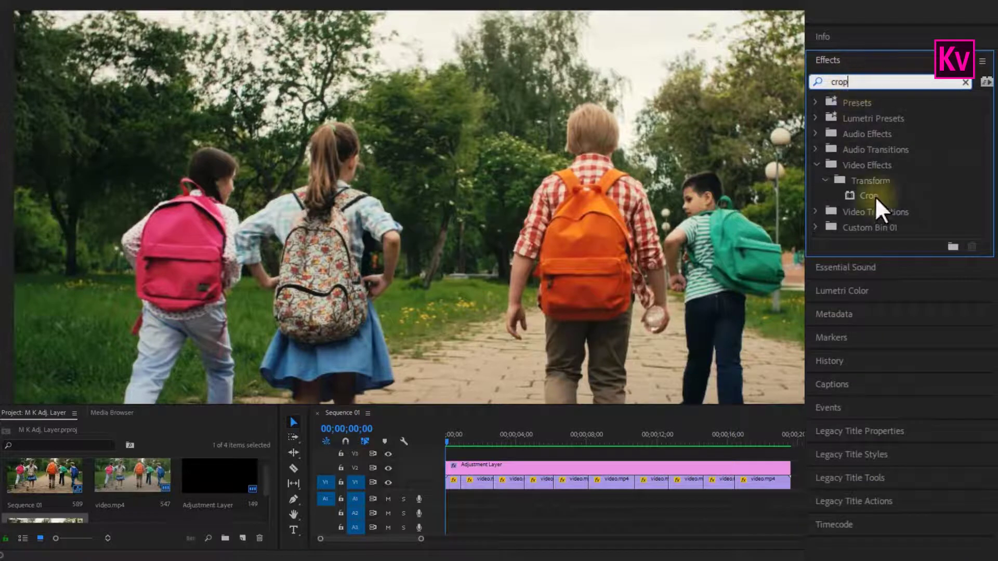
pyautogui.moveTo(869, 195); pyautogui.dragTo(617, 474)
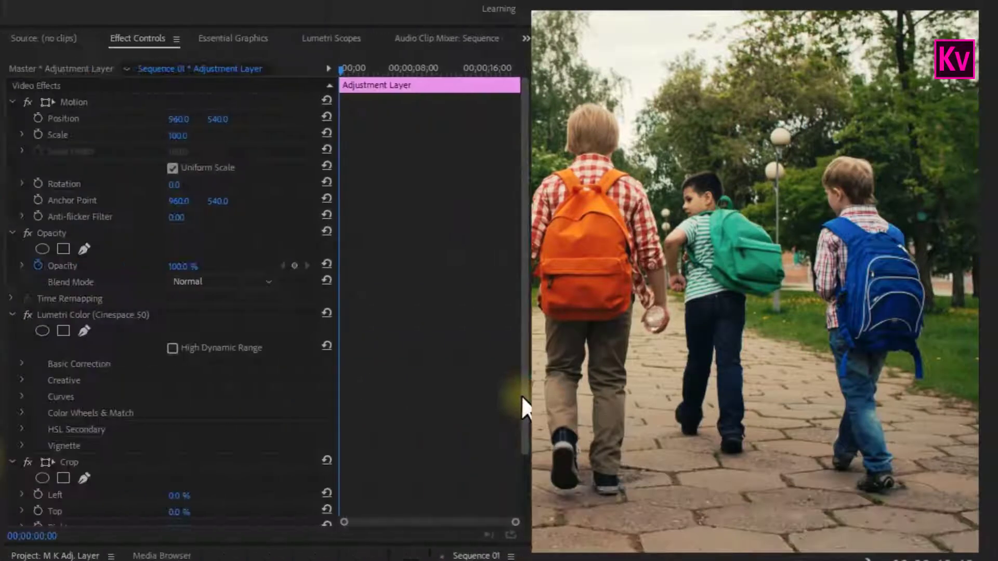
pyautogui.moveTo(521, 395); pyautogui.dragTo(520, 482)
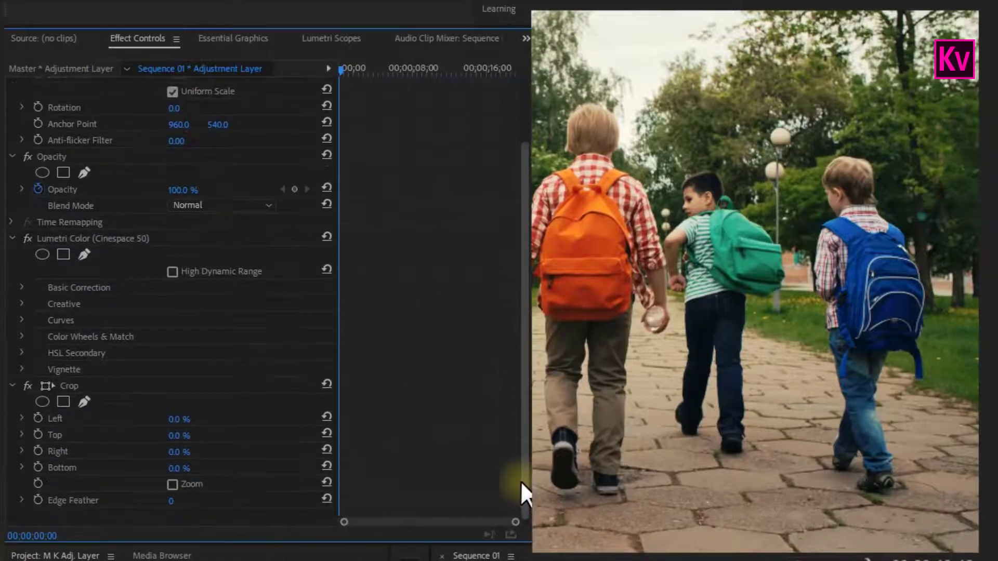
# Step: Set the Crop effect's Top and Bottom values to 5%
pyautogui.click(201, 433)
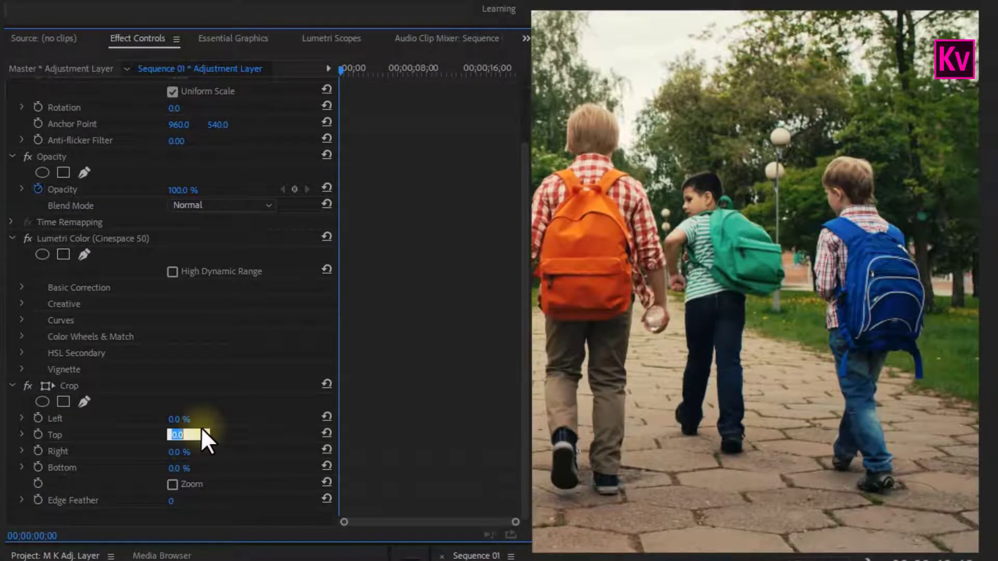
pyautogui.write('5')
pyautogui.press('Return')
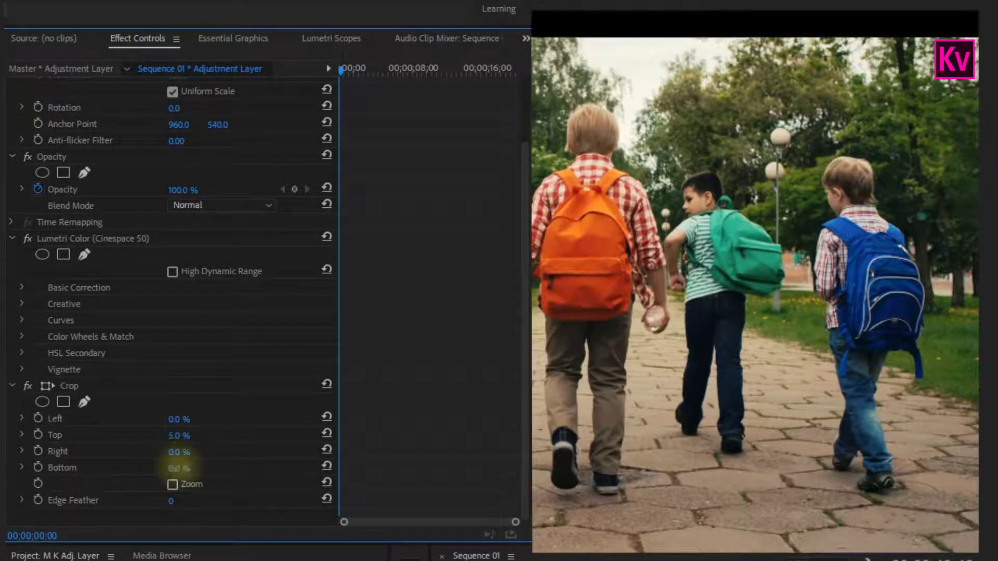
pyautogui.click(188, 461)
pyautogui.write('5')
pyautogui.press('Return')
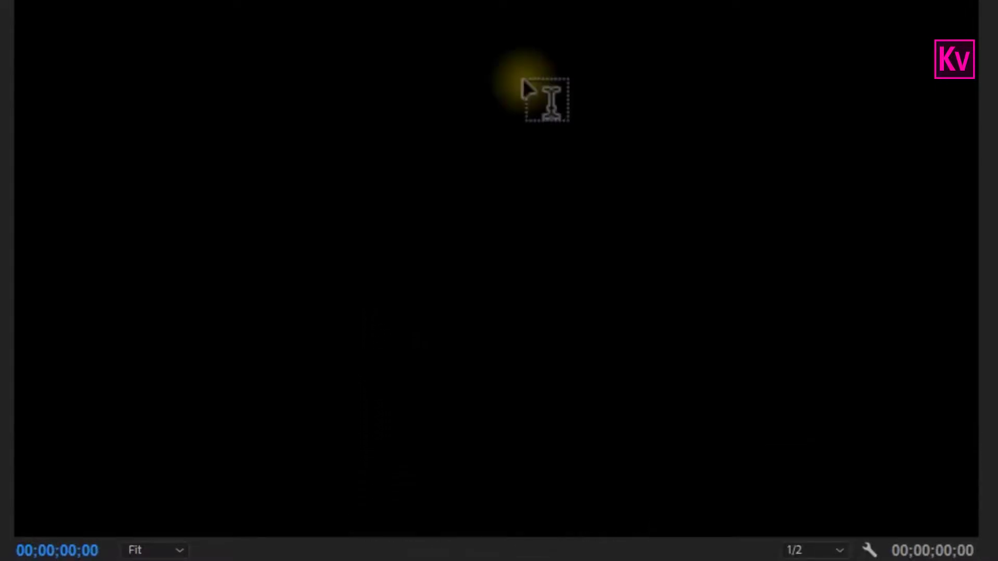
# Step: Paste the credits text from the credits document into a new text box
pyautogui.click(524, 81)
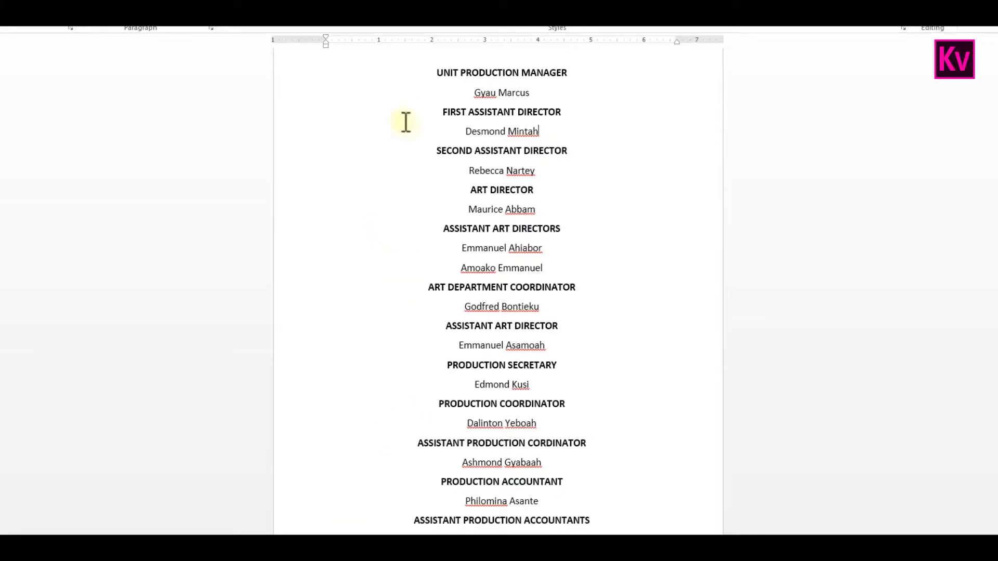
pyautogui.hotkey('ctrl', 'a')
pyautogui.hotkey('ctrl', 'c')
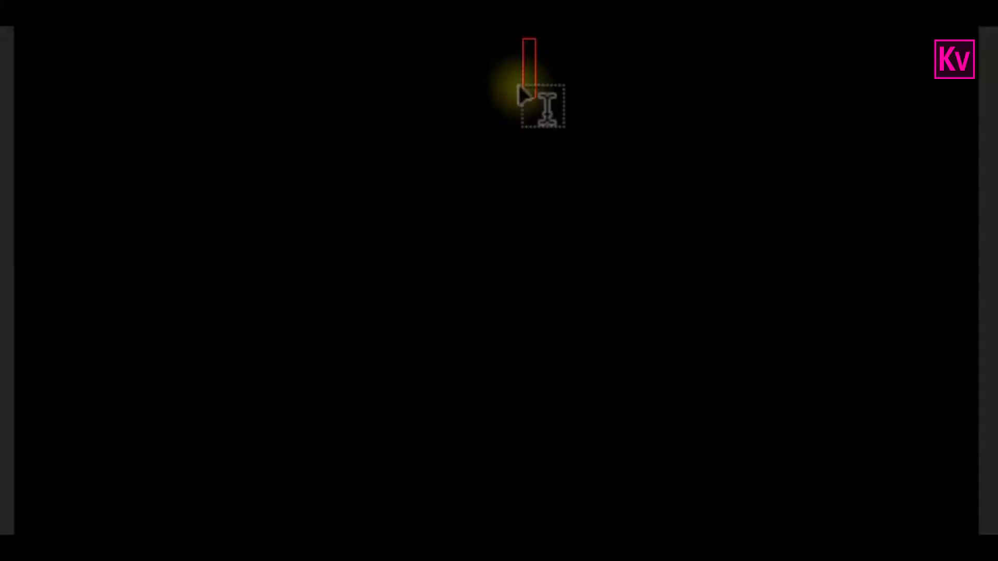
pyautogui.hotkey('ctrl', 'v')
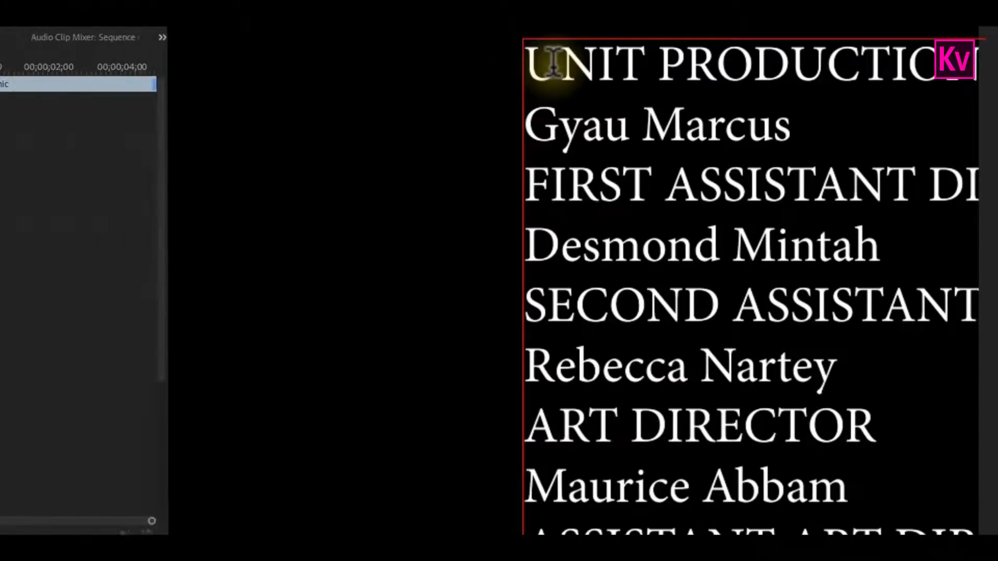
# Step: Set the credits to size 38, centre-aligned and horizontally centred, with Roll enabled
pyautogui.moveTo(223, 388); pyautogui.dragTo(203, 389)
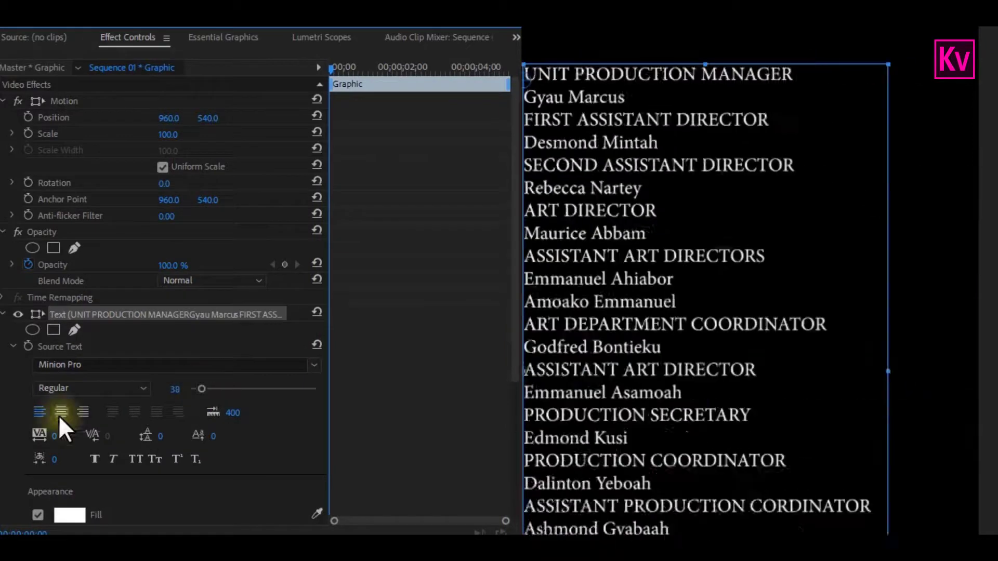
pyautogui.click(59, 413)
pyautogui.click(223, 37)
pyautogui.click(14, 229)
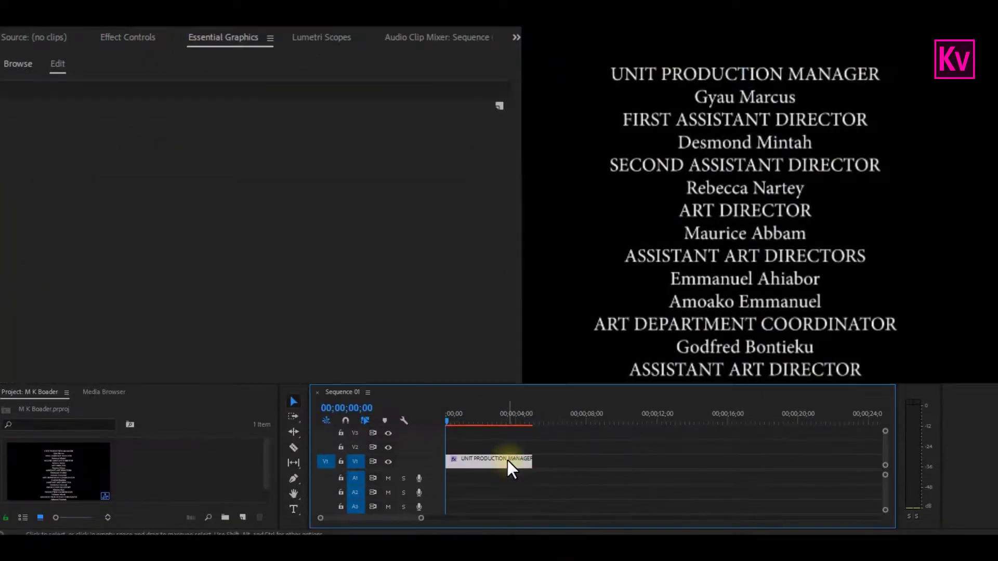
pyautogui.click(507, 460)
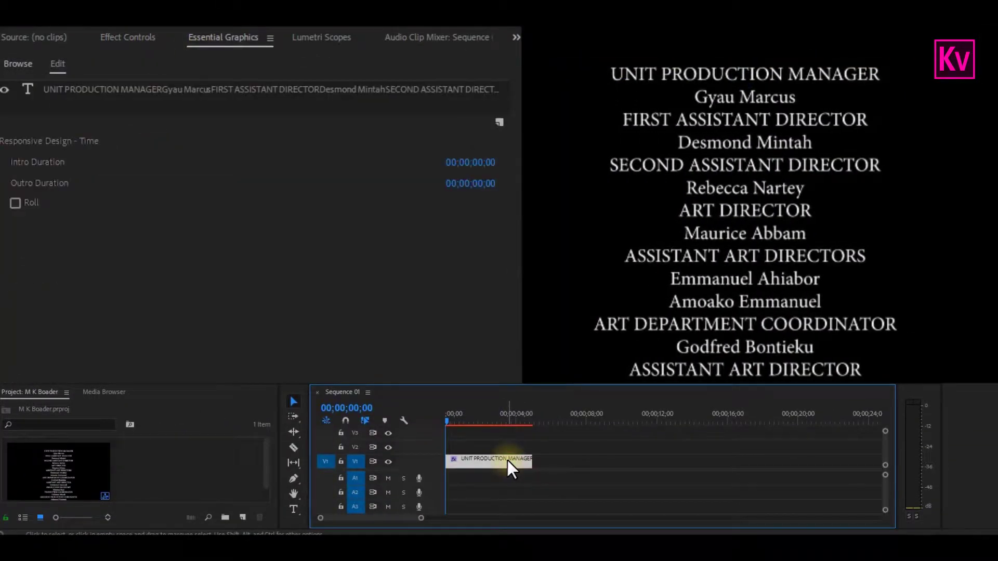
pyautogui.click(15, 203)
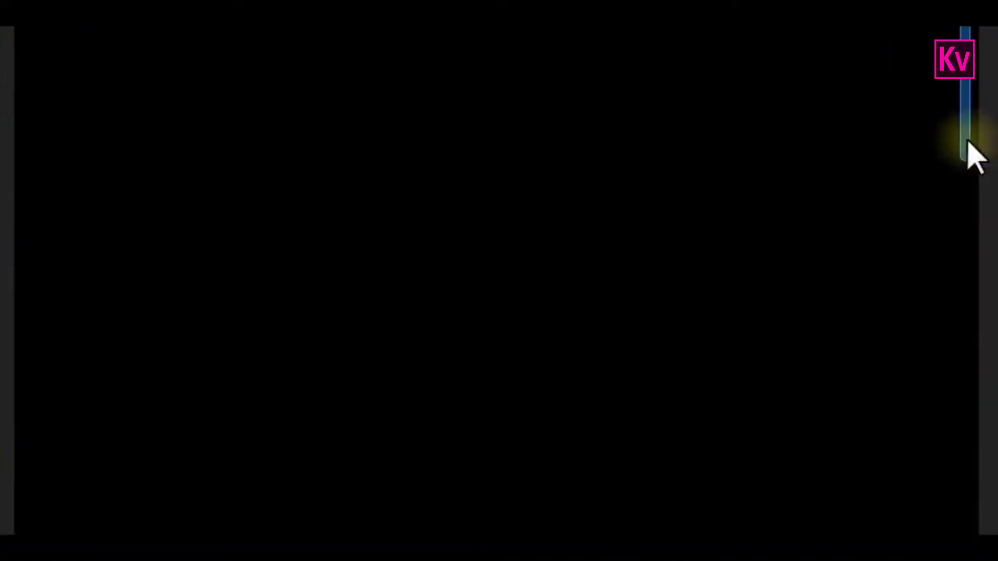